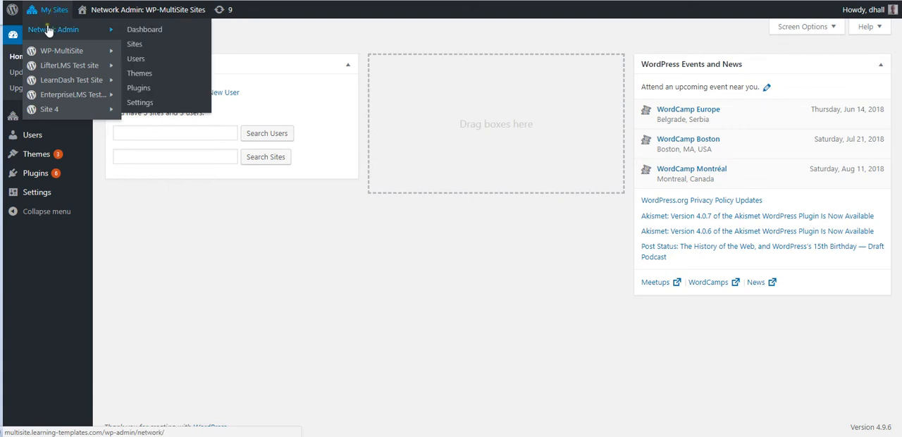
pyautogui.moveTo(62, 70)
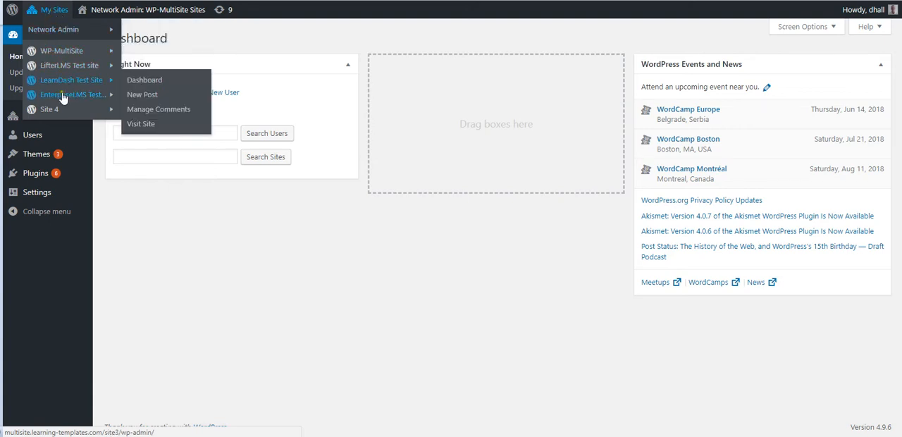
pyautogui.click(204, 217)
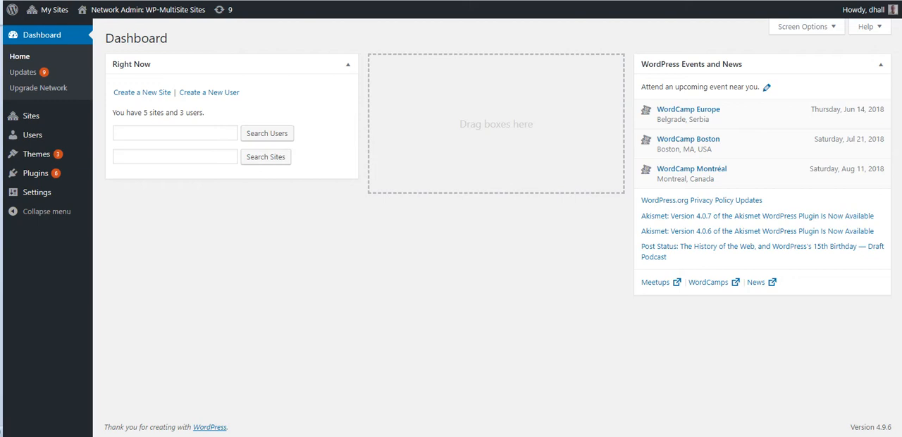
# Switch to the PuTTY session, change to the /var/www/html directory and list its contents with ls -la
pyautogui.click(658, 436)
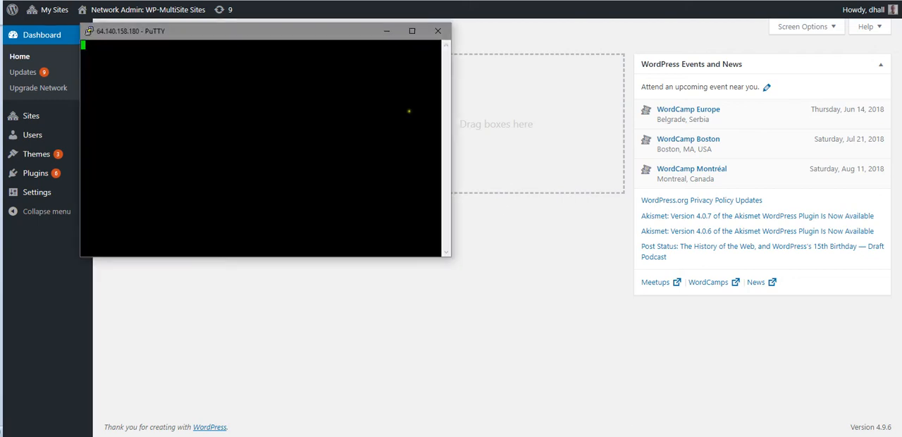
pyautogui.click(414, 33)
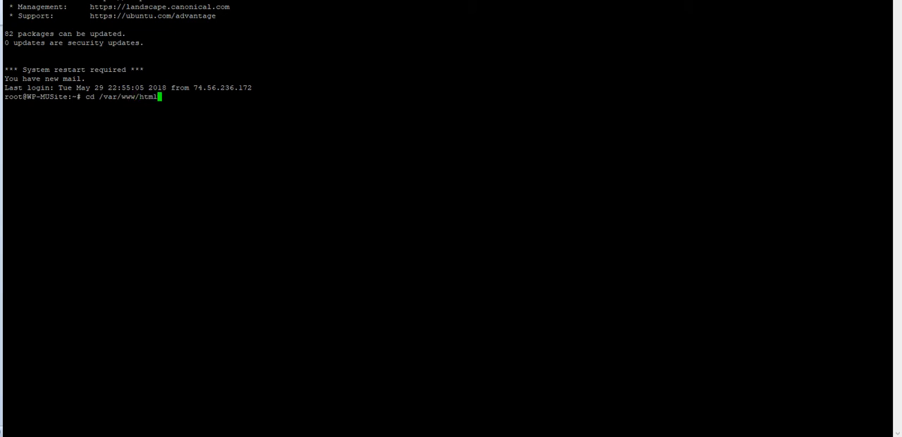
pyautogui.press('Return')
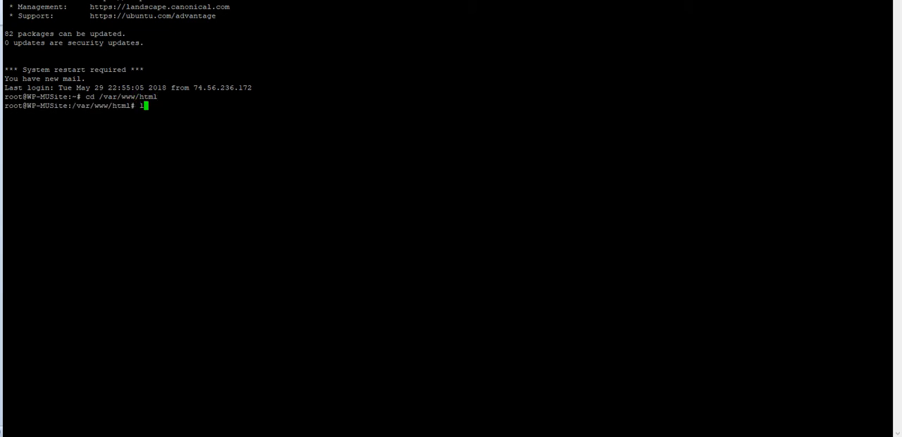
pyautogui.write('ls -la')
pyautogui.press('Return')
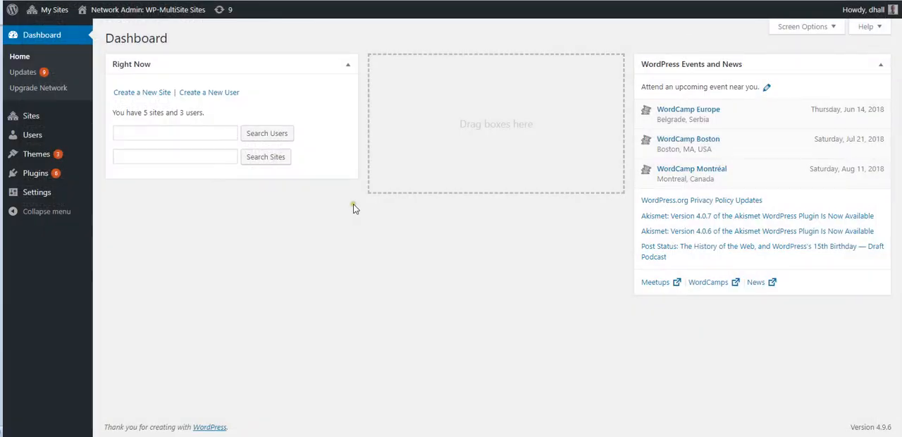
# Return to the WordPress network admin and open the list of all sites in the network
pyautogui.moveTo(53, 15)
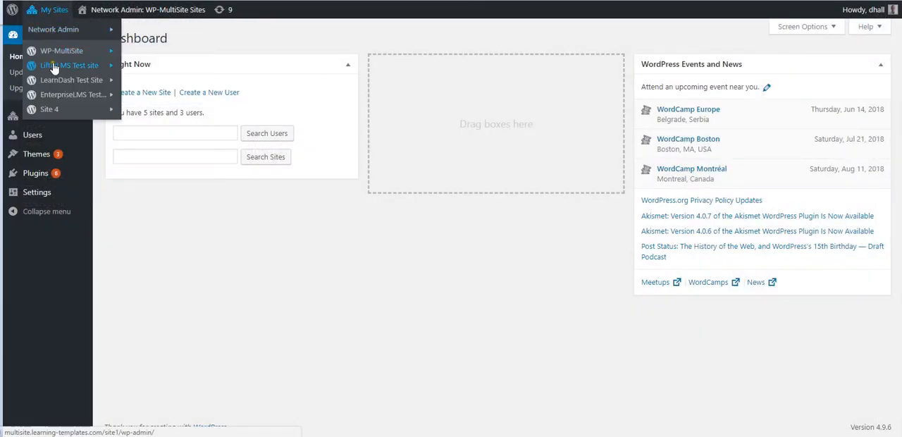
pyautogui.moveTo(49, 113)
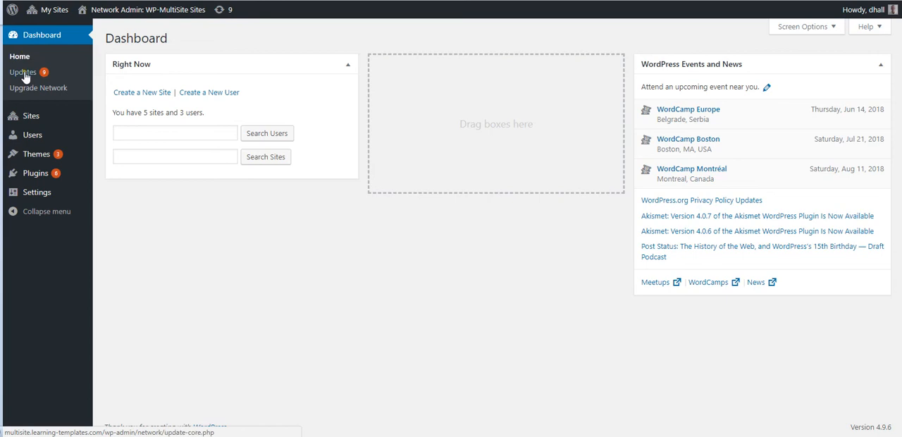
pyautogui.click(104, 118)
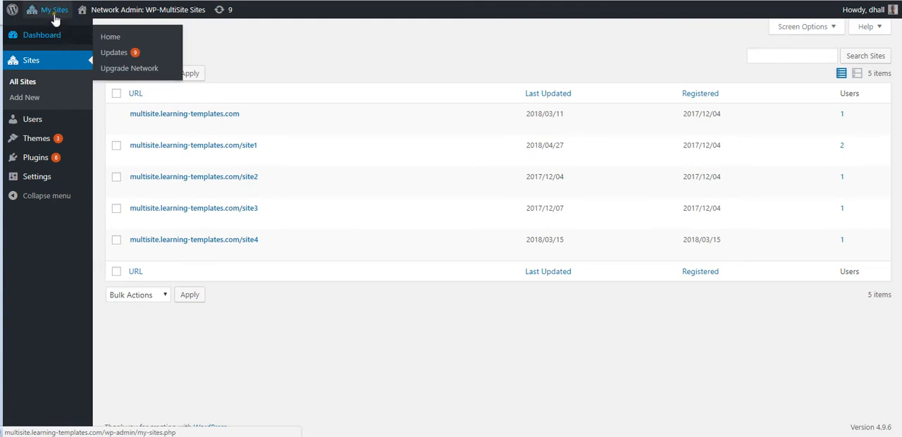
pyautogui.moveTo(61, 29)
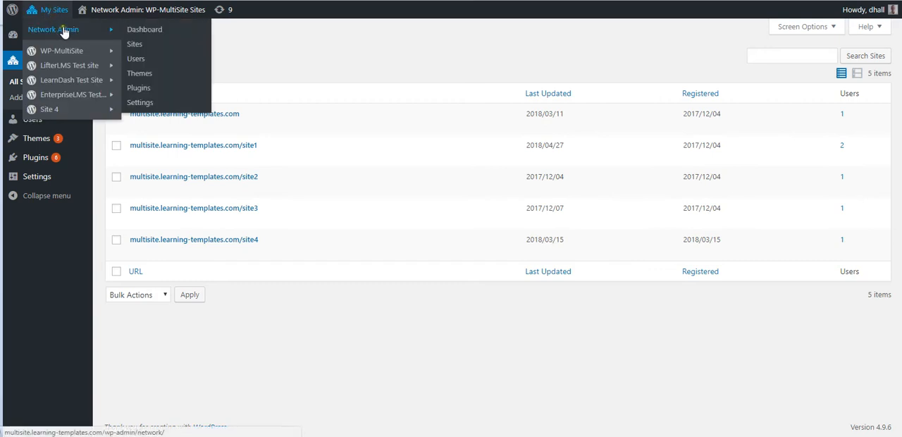
pyautogui.click(135, 44)
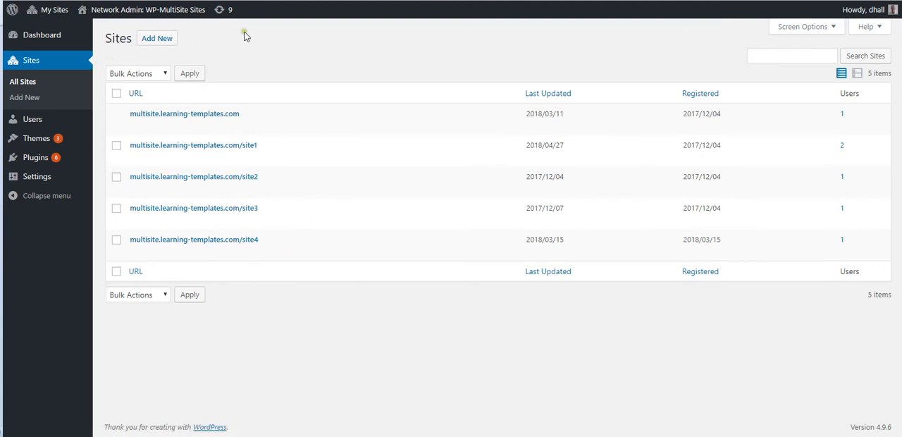
# Open the network's installed plugins and show only those with an update available
pyautogui.moveTo(57, 28)
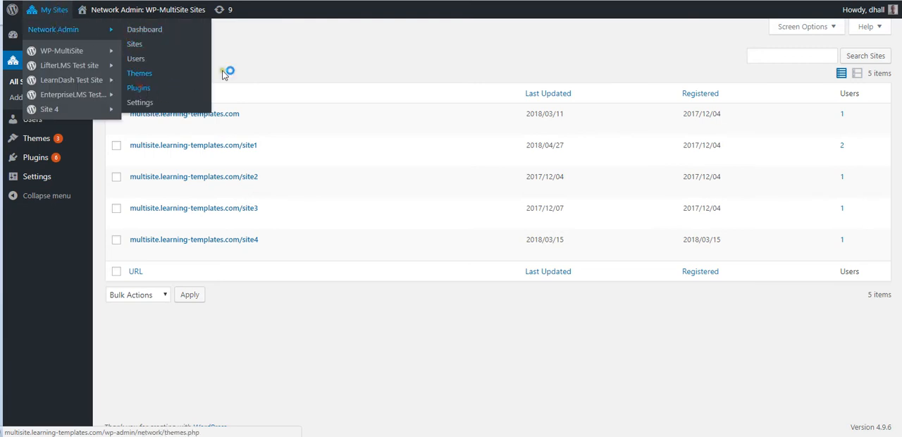
pyautogui.click(188, 86)
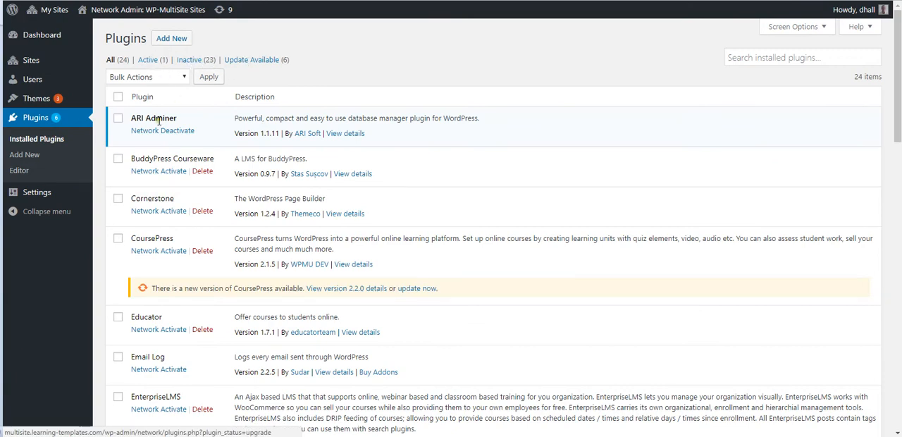
pyautogui.click(248, 60)
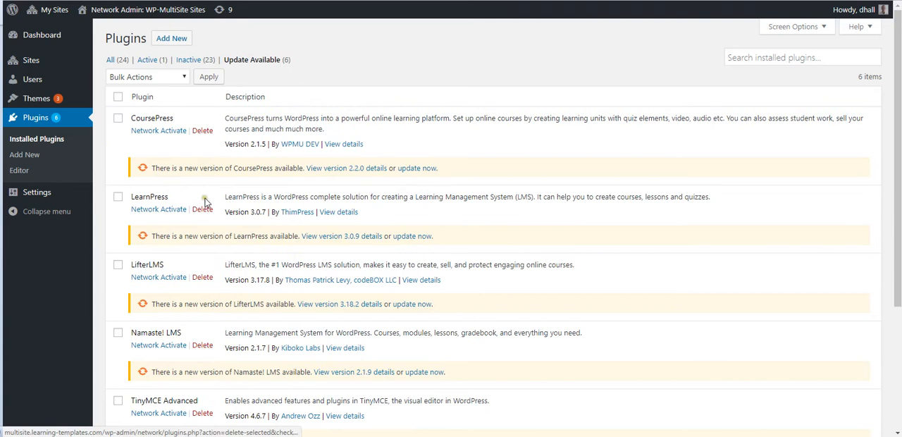
pyautogui.scroll(-3, 206, 209)
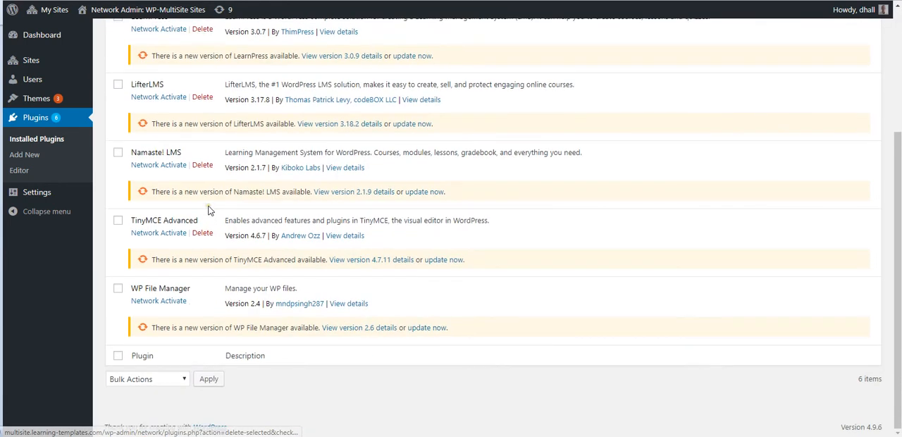
pyautogui.scroll(3, 207, 209)
# Update all the listed plugins in bulk and check the update status of each one
pyautogui.click(118, 97)
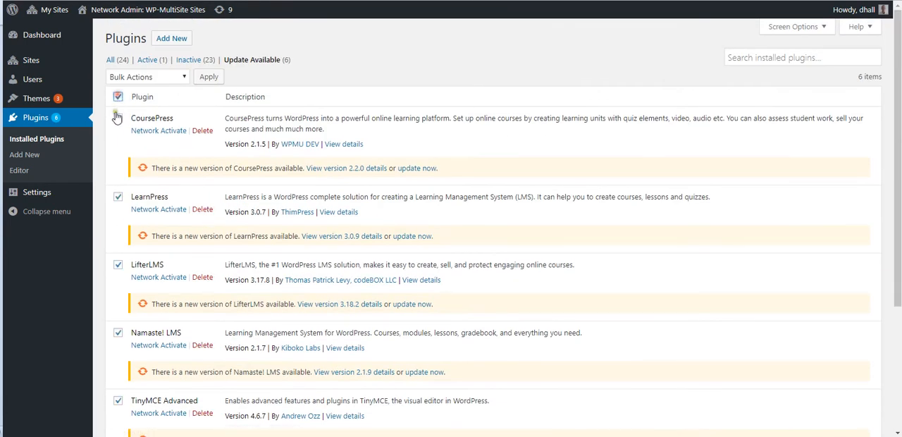
pyautogui.click(180, 77)
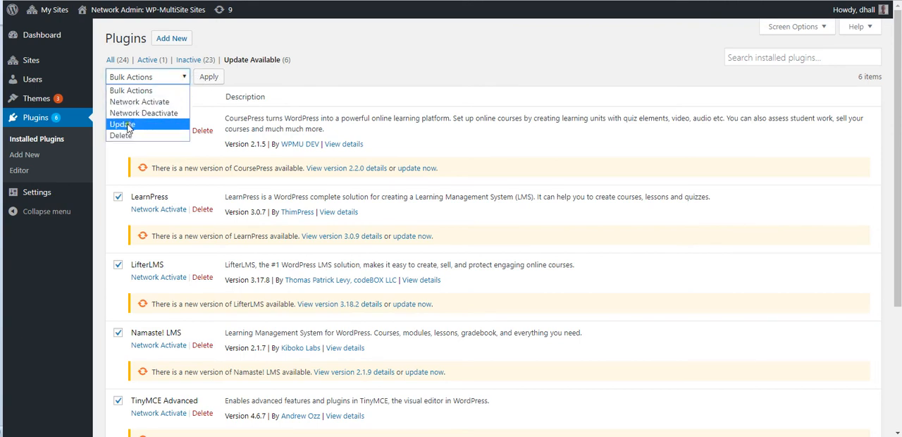
pyautogui.click(294, 74)
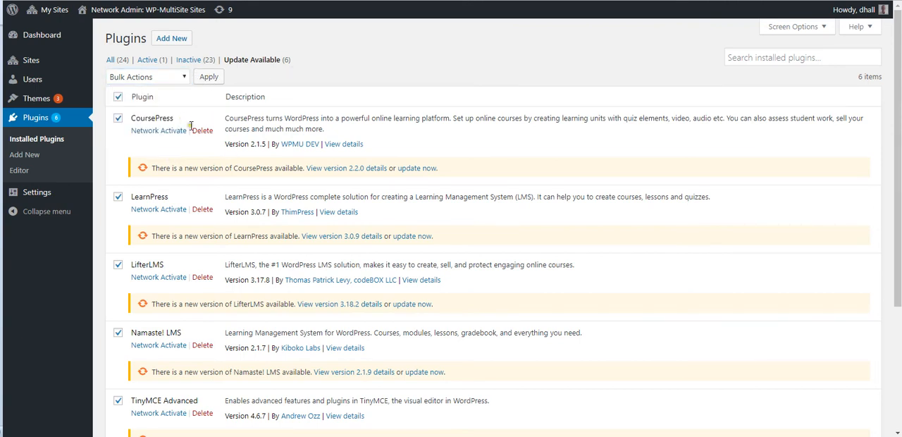
pyautogui.click(183, 78)
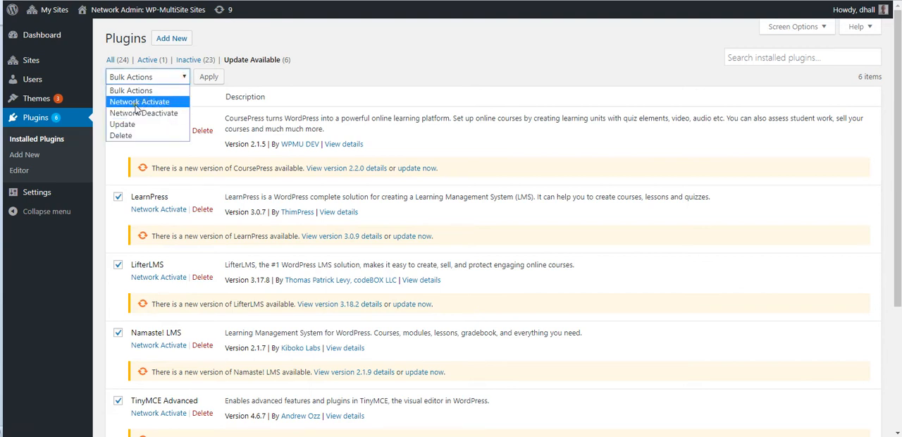
pyautogui.click(124, 124)
pyautogui.click(208, 78)
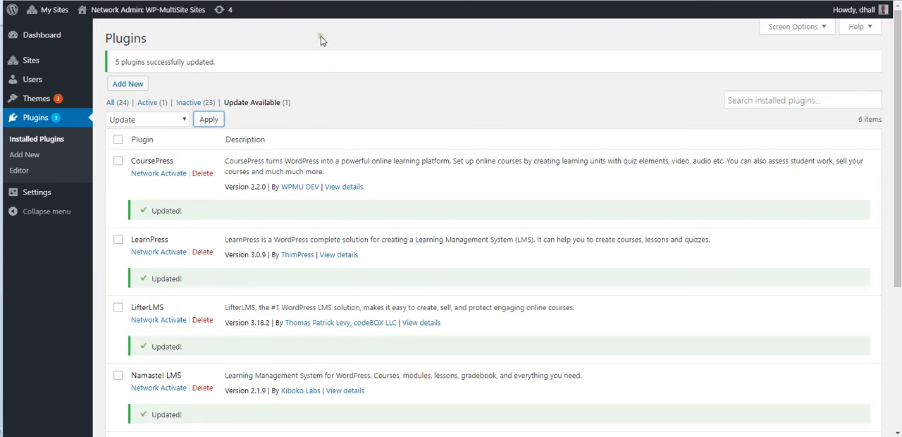
pyautogui.scroll(-3, 243, 158)
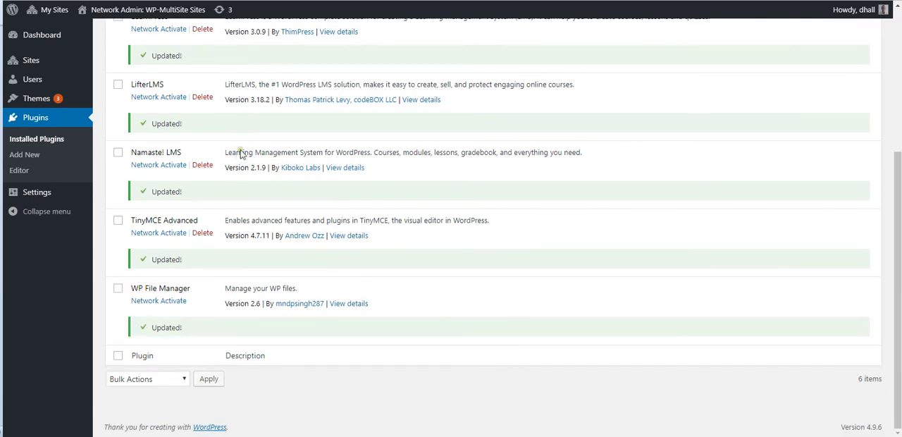
pyautogui.scroll(3, 206, 128)
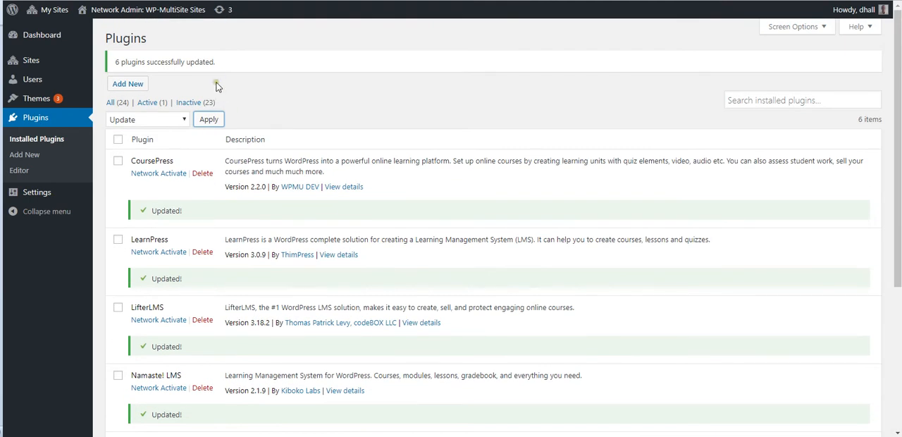
# Open the WP-MultiSite site's own dashboard and review which plugins are active in its plugin list
pyautogui.moveTo(48, 10)
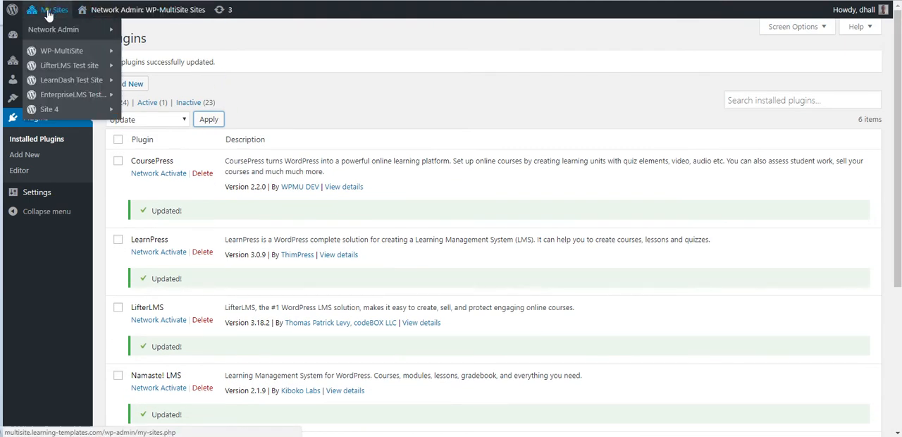
pyautogui.moveTo(53, 53)
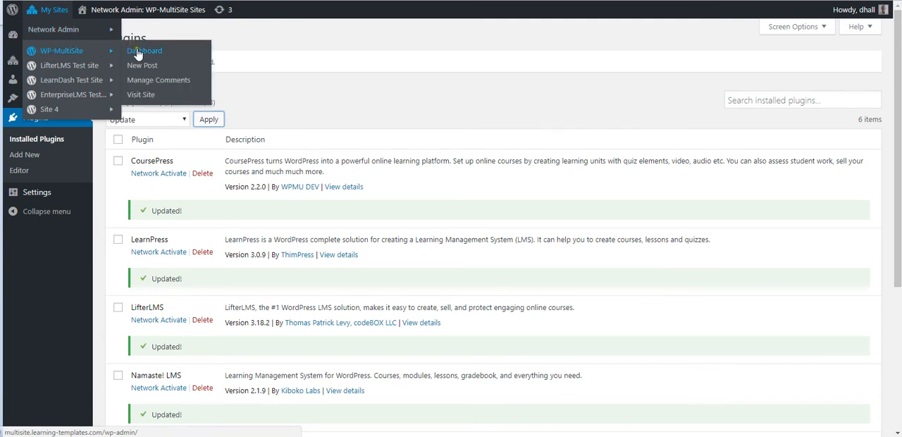
pyautogui.click(136, 55)
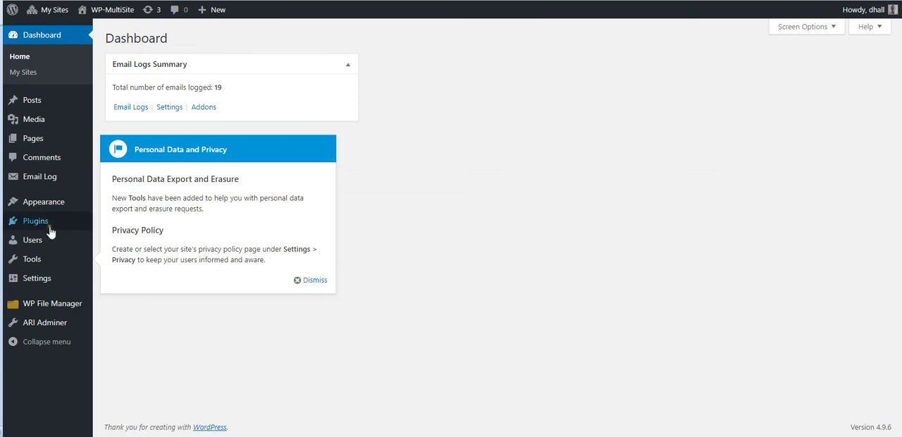
pyautogui.click(38, 223)
pyautogui.click(64, 229)
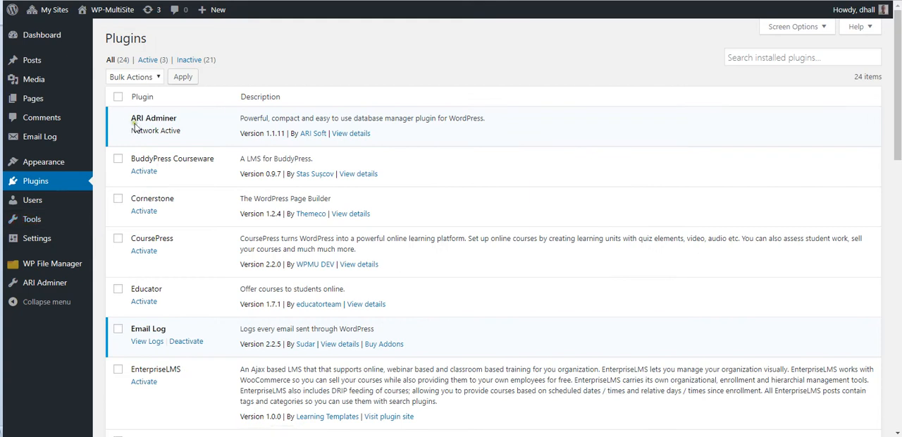
pyautogui.scroll(-3, 153, 224)
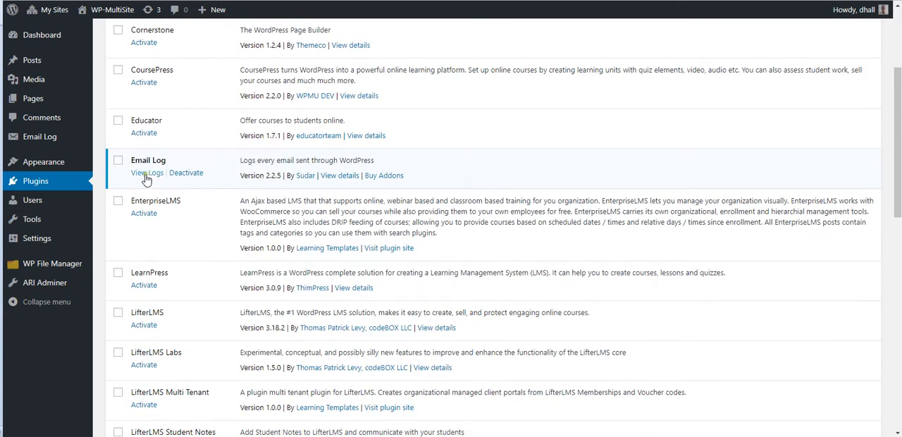
pyautogui.scroll(3, 147, 197)
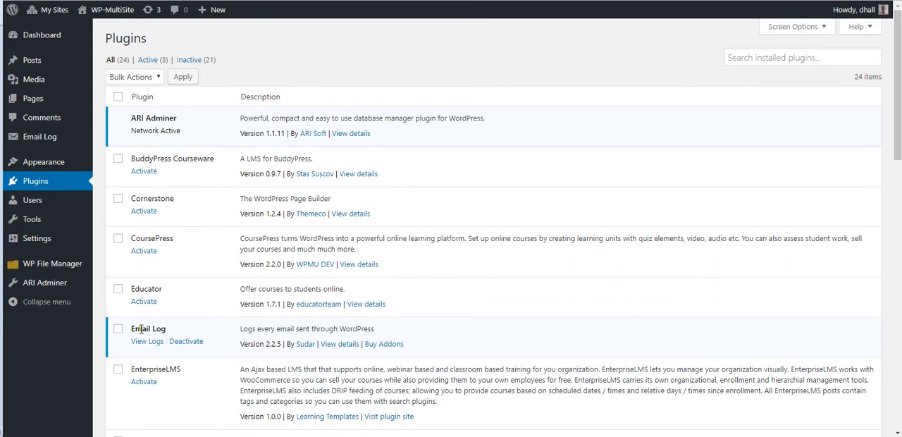
# Go back to the network-level list of installed plugins
pyautogui.moveTo(50, 10)
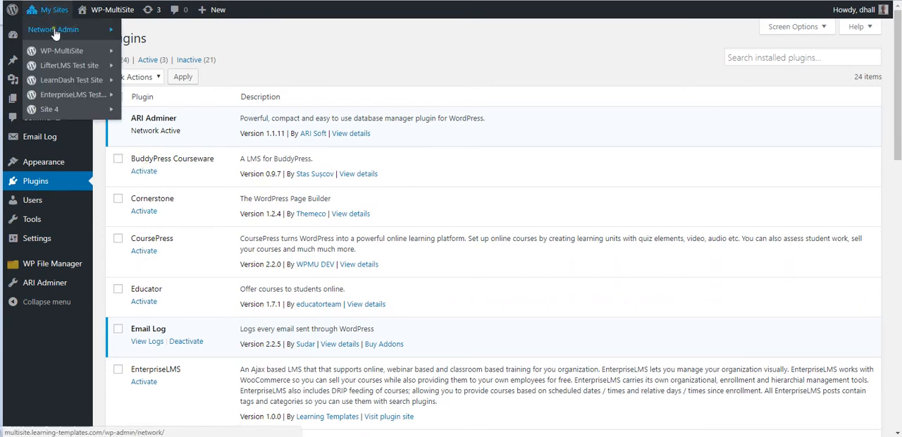
pyautogui.moveTo(105, 31)
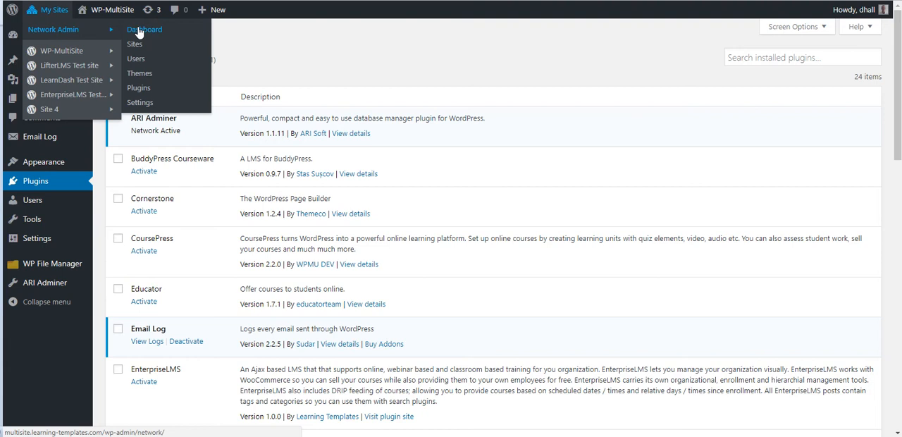
pyautogui.click(168, 87)
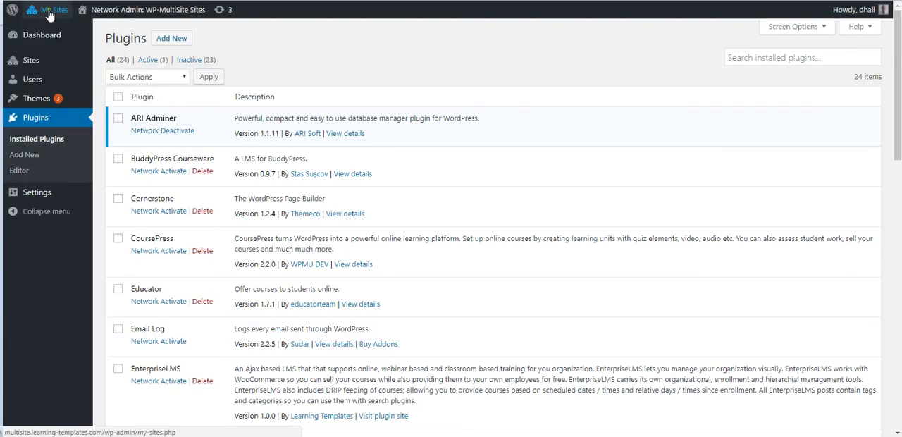
# Open the network's installed themes, update all of them in bulk and check the update status of each one
pyautogui.moveTo(48, 13)
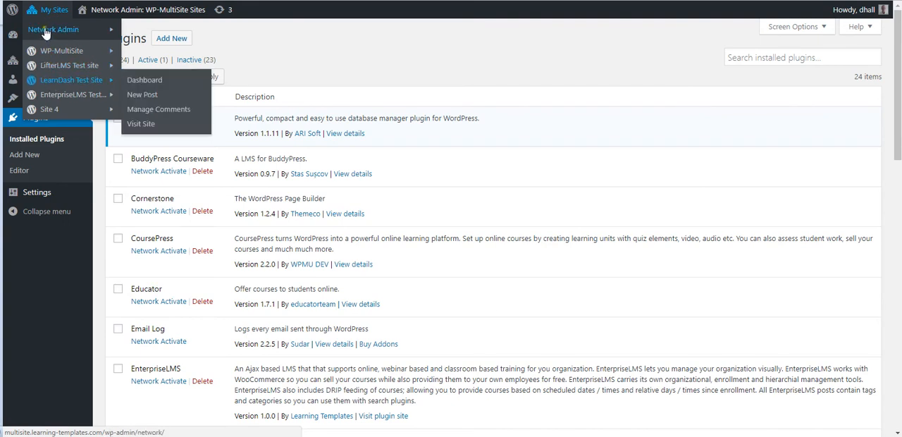
pyautogui.moveTo(56, 29)
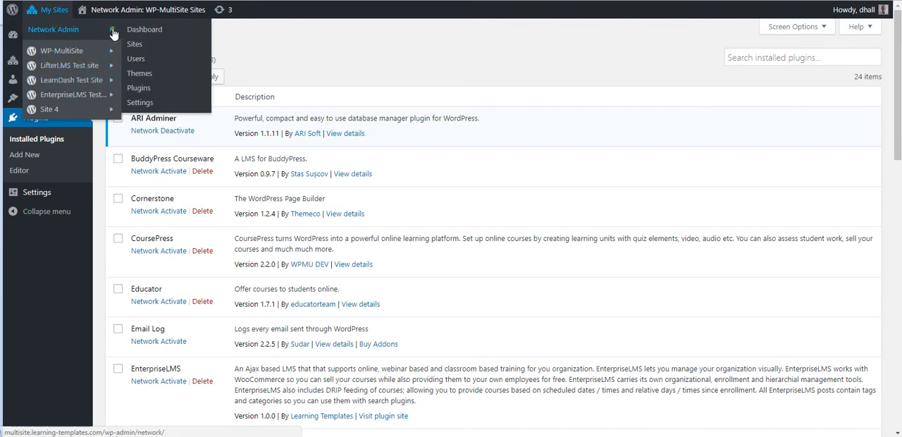
pyautogui.click(140, 74)
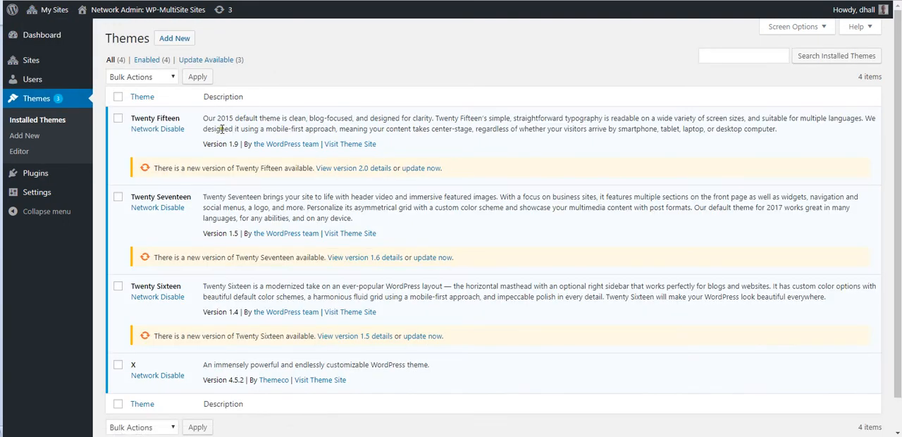
pyautogui.click(118, 97)
pyautogui.click(169, 77)
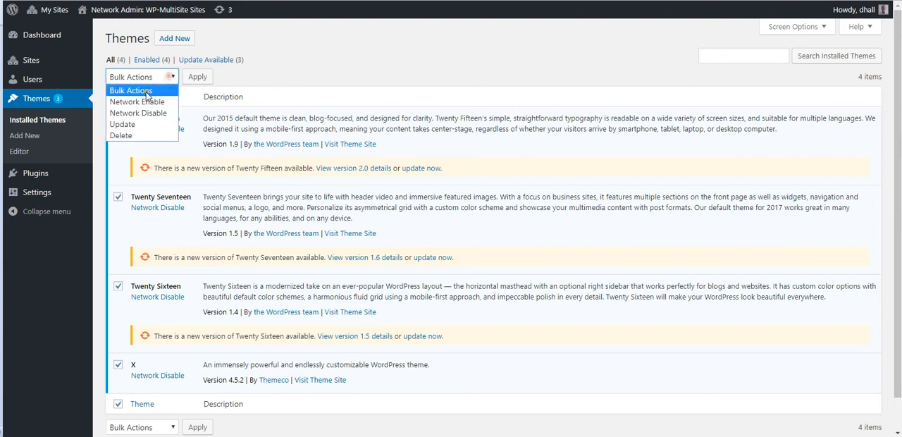
pyautogui.click(134, 123)
pyautogui.click(198, 76)
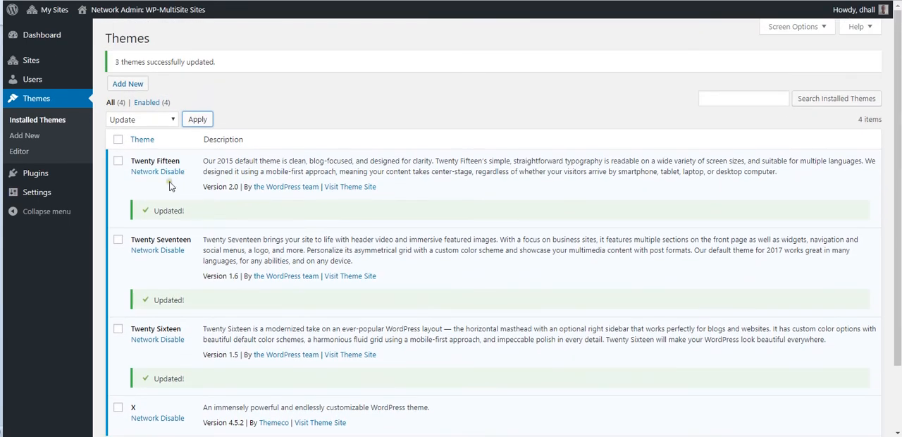
pyautogui.scroll(-2, 183, 363)
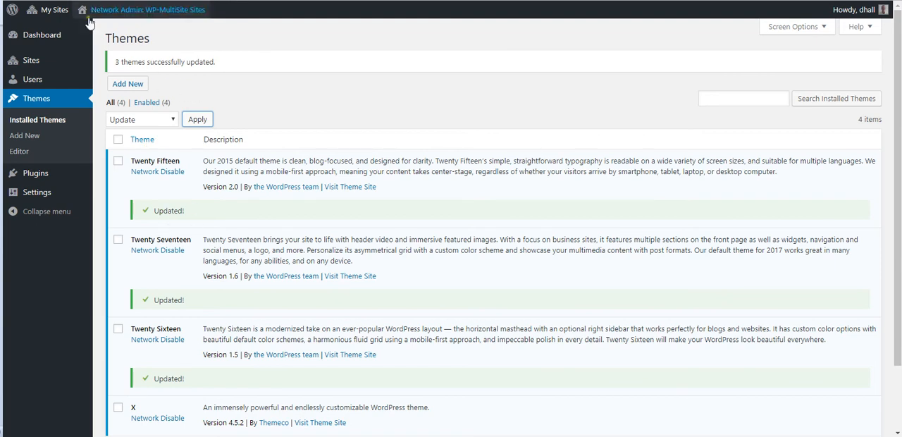
# Open the LearnDash Test Site's own dashboard and dismiss the Personal Data and Privacy notice
pyautogui.moveTo(53, 15)
pyautogui.moveTo(59, 52)
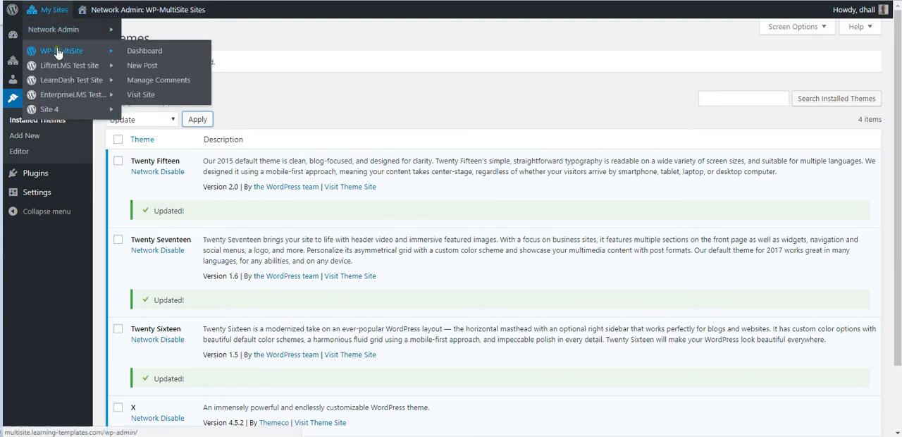
pyautogui.moveTo(86, 63)
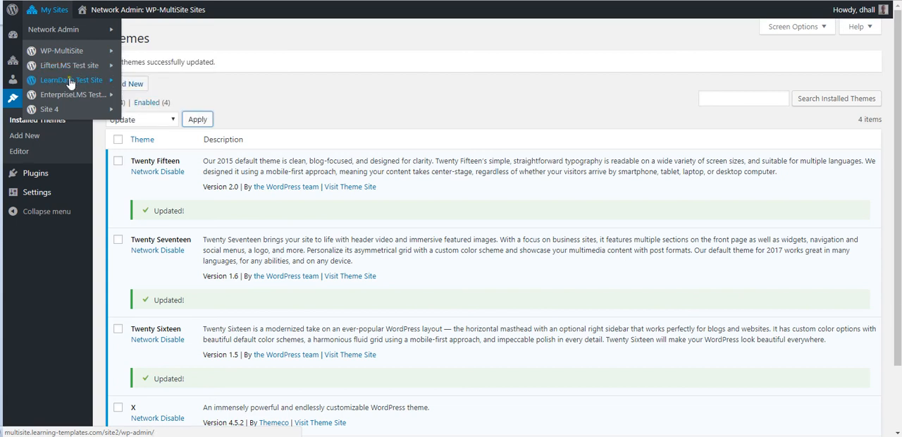
pyautogui.moveTo(85, 81)
pyautogui.click(141, 83)
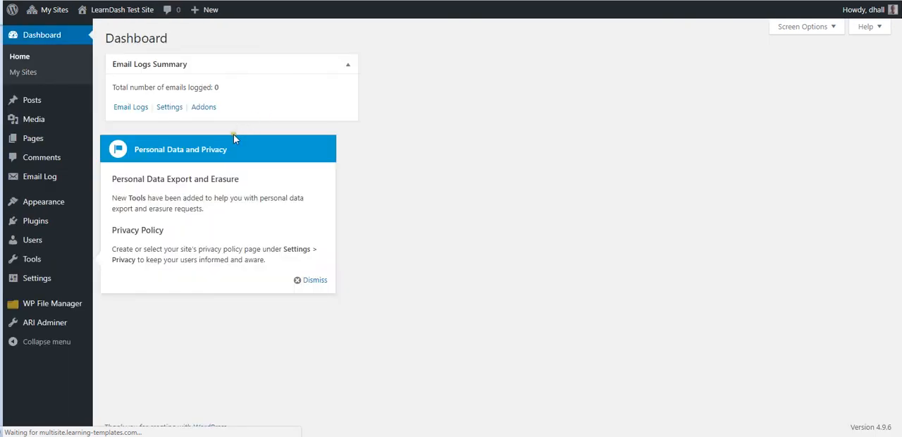
pyautogui.click(310, 280)
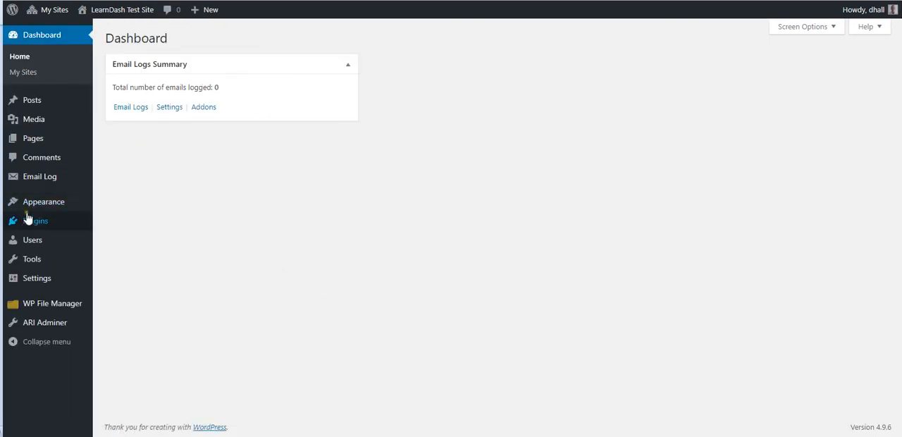
# Open the LearnDash Test Site's themes and review which ones are available and which is active
pyautogui.moveTo(46, 205)
pyautogui.click(117, 204)
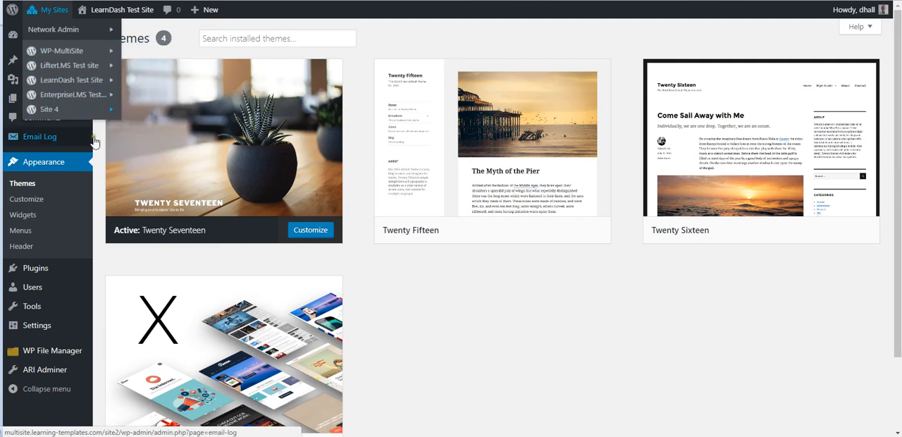
pyautogui.moveTo(96, 144)
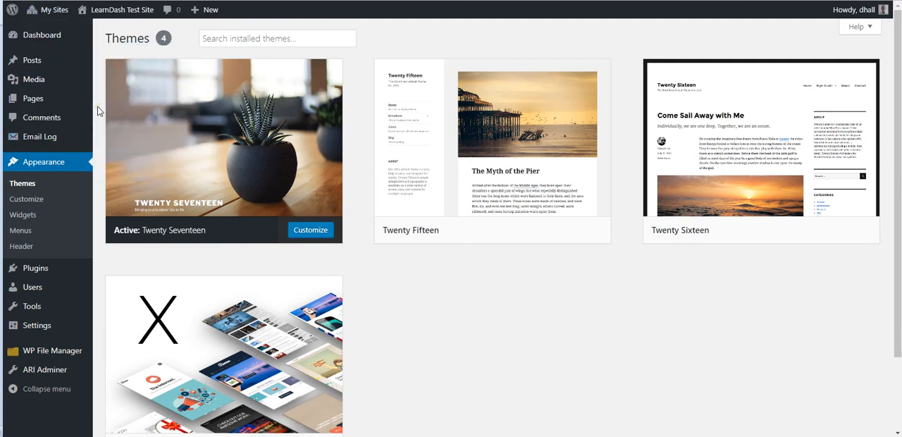
pyautogui.scroll(-1, 104, 128)
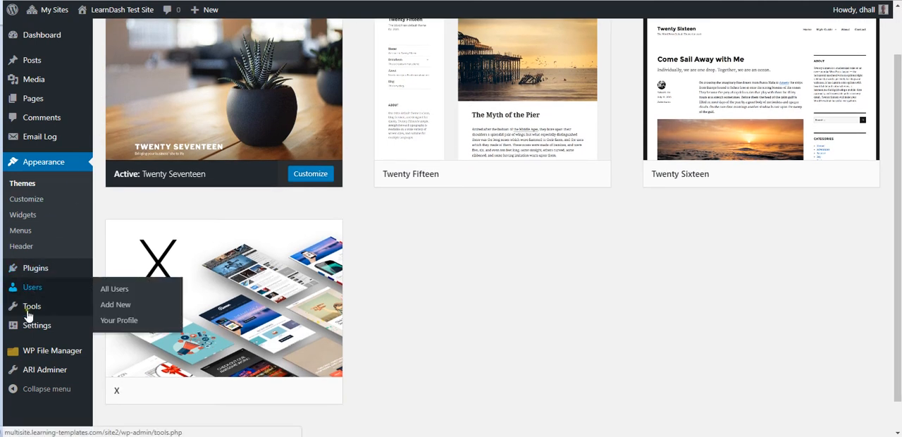
# Open ARI Adminer for the LearnDash Test Site and run it on the WordPress database in a modal window
pyautogui.moveTo(33, 326)
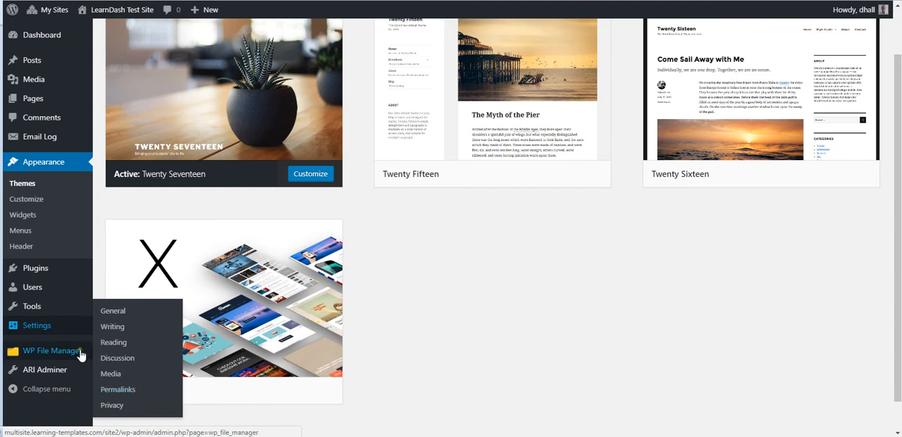
pyautogui.moveTo(41, 375)
pyautogui.click(117, 373)
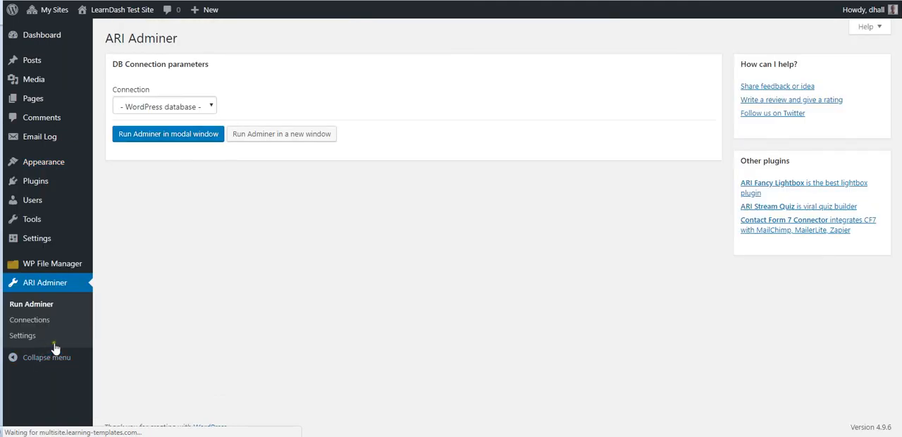
pyautogui.click(169, 135)
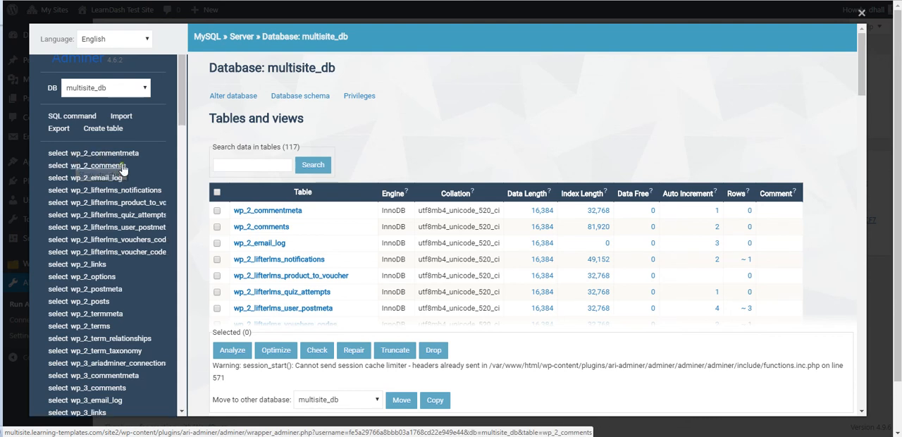
# Examine the multisite_db table list for the numbered prefixes of each site and the shared network tables, and close Adminer
pyautogui.scroll(-5, 132, 179)
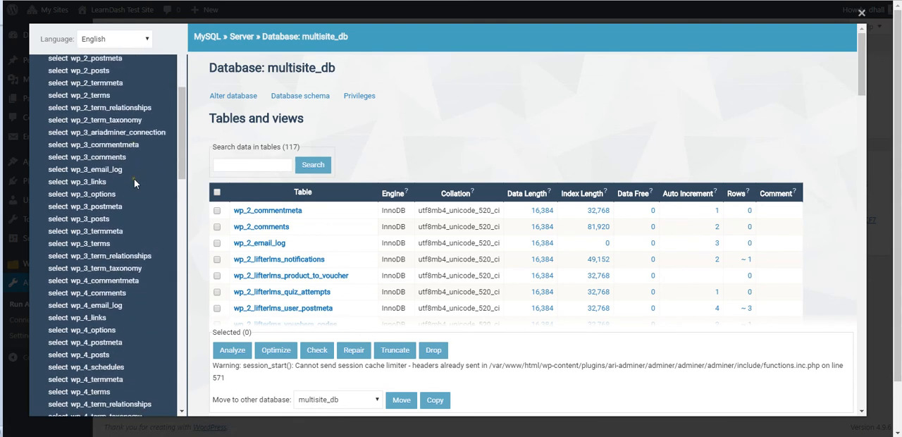
pyautogui.scroll(2, 130, 176)
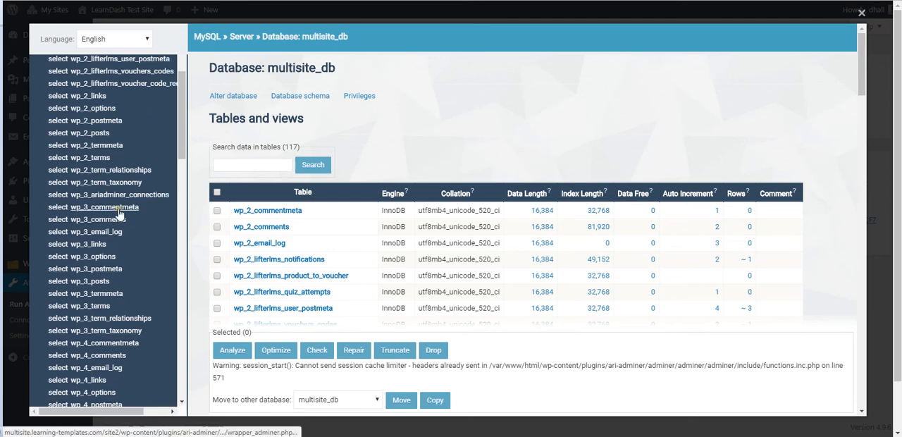
pyautogui.scroll(-3, 95, 201)
pyautogui.scroll(-10, 99, 203)
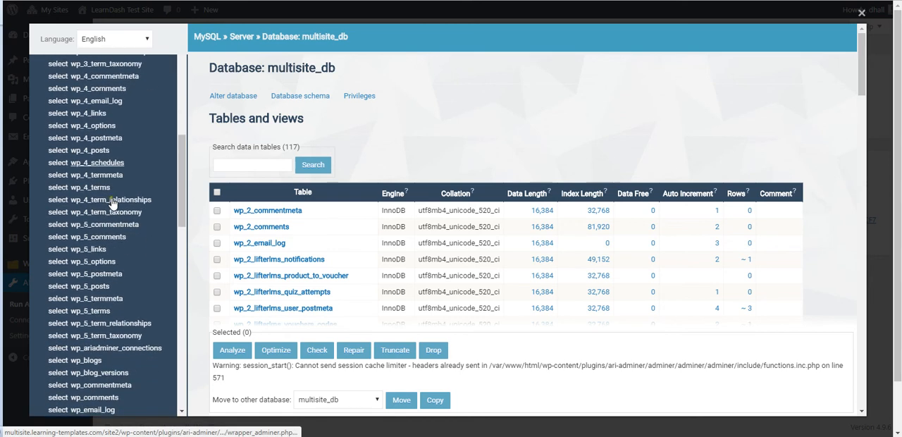
pyautogui.scroll(-1, 119, 203)
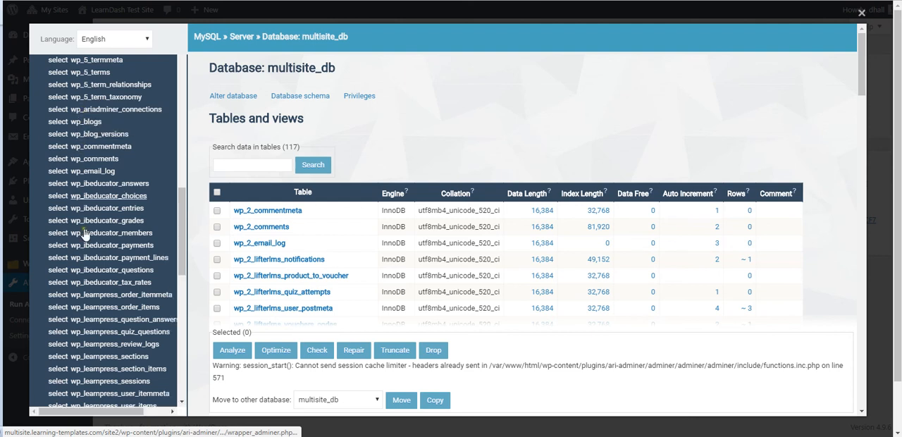
pyautogui.scroll(-8, 129, 197)
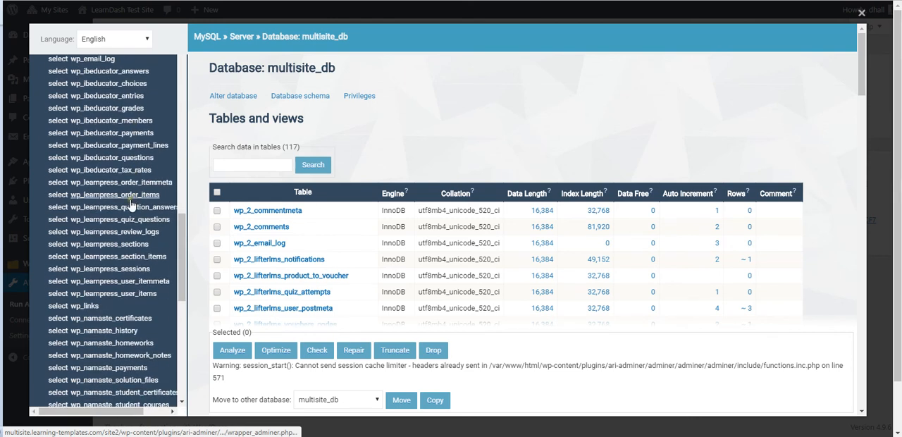
pyautogui.scroll(-7, 127, 211)
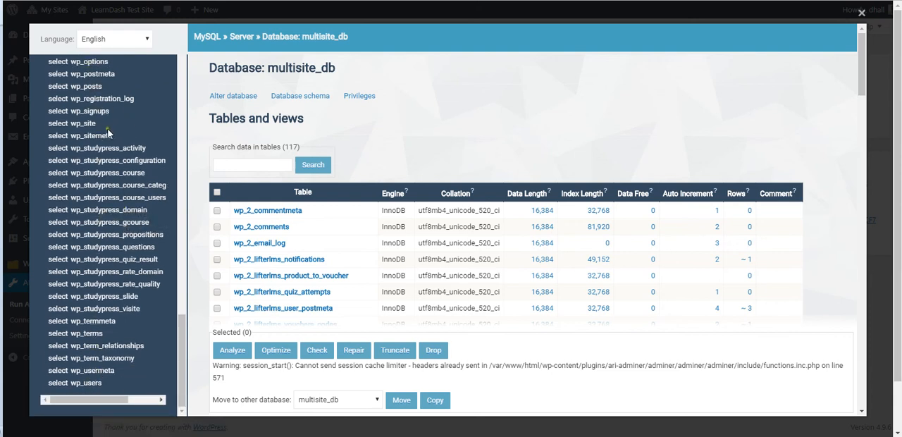
pyautogui.scroll(12, 106, 167)
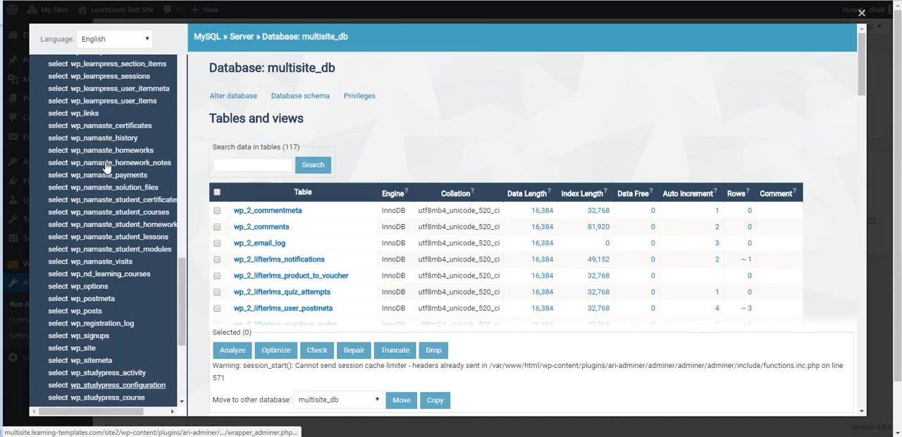
pyautogui.scroll(6, 106, 168)
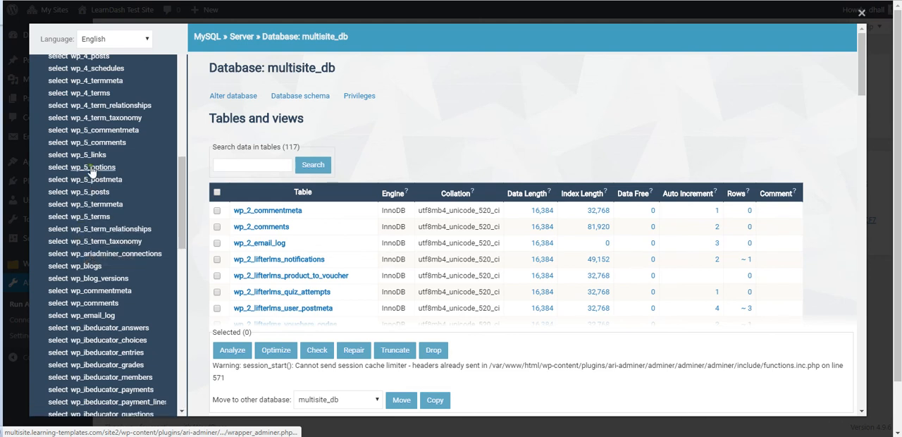
pyautogui.scroll(9, 125, 160)
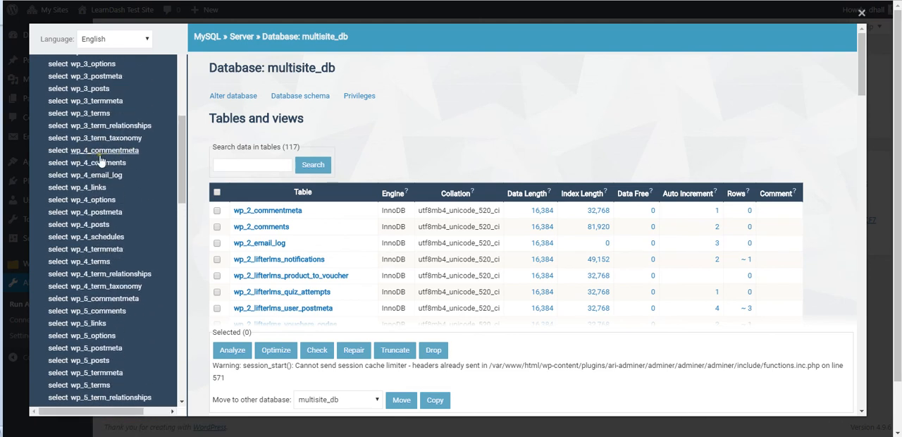
pyautogui.scroll(5, 86, 149)
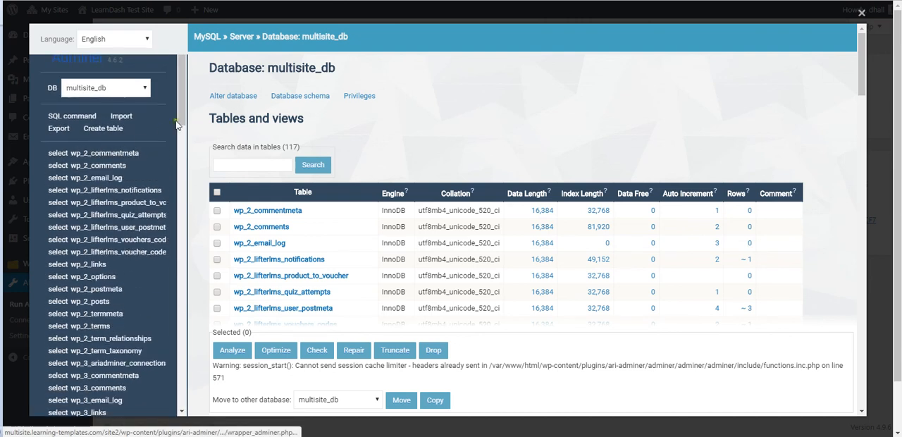
pyautogui.click(862, 13)
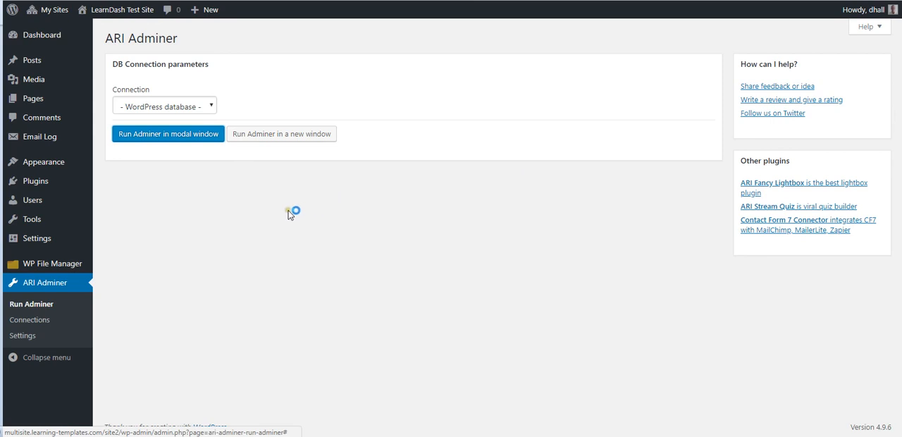